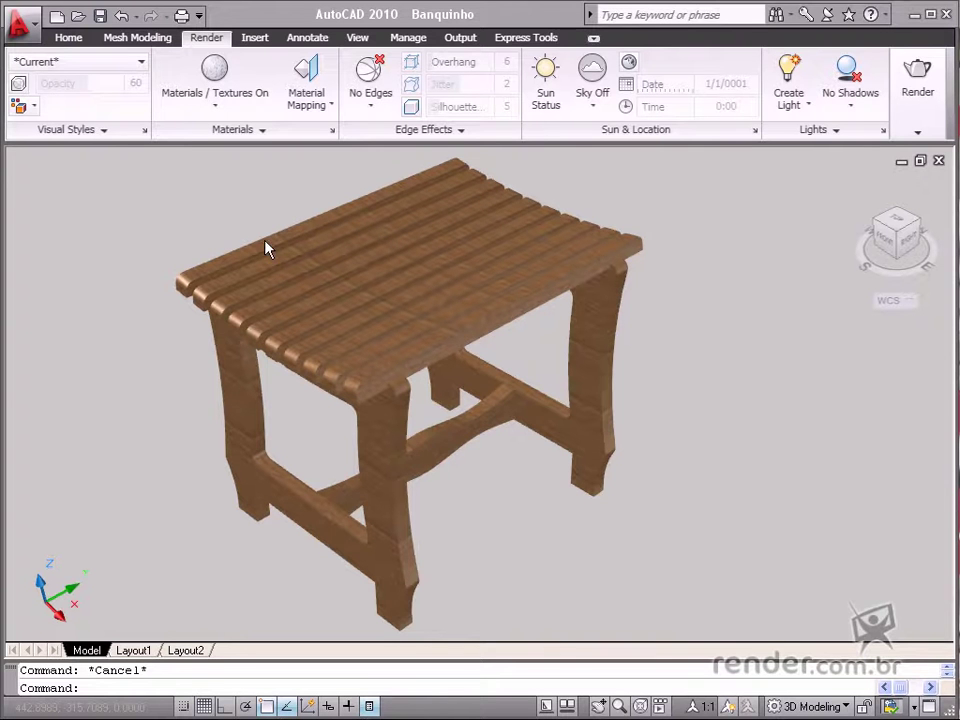
Preview the Banquinho drawing in the Open dialog, then cancel back to the drawing.
{"action": "left_click", "coordinate": [77, 17]}
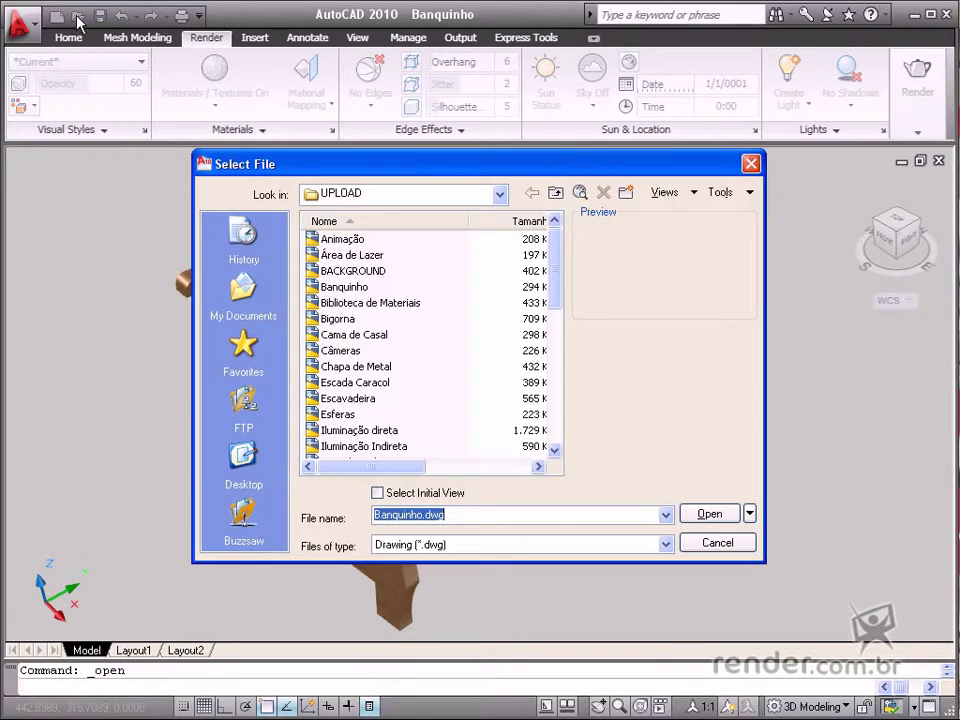
{"action": "left_click", "coordinate": [315, 289]}
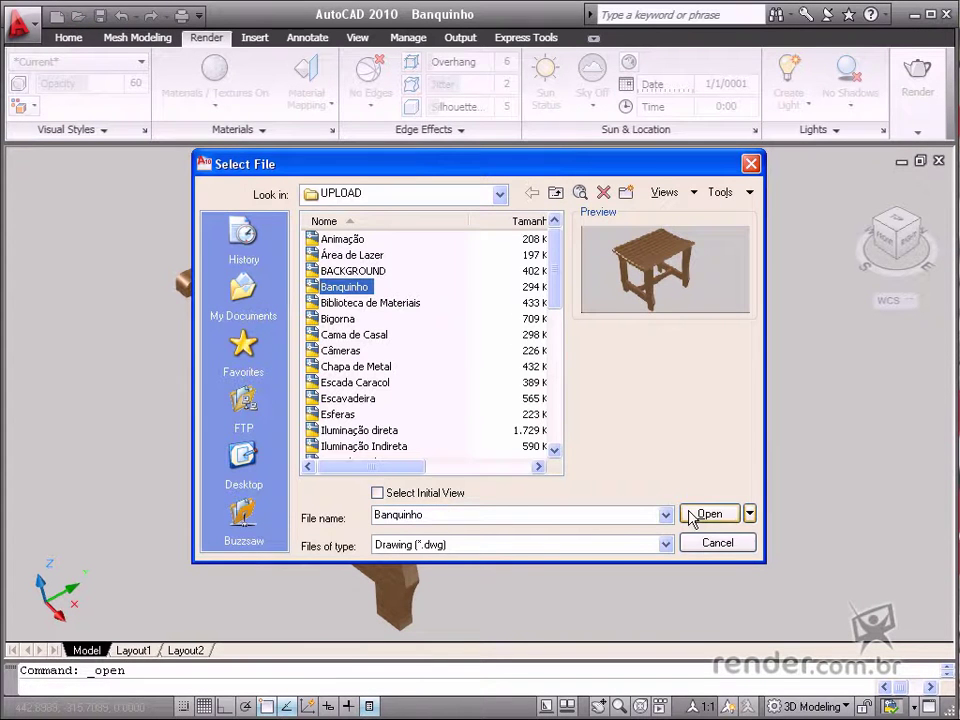
{"action": "left_click", "coordinate": [743, 546]}
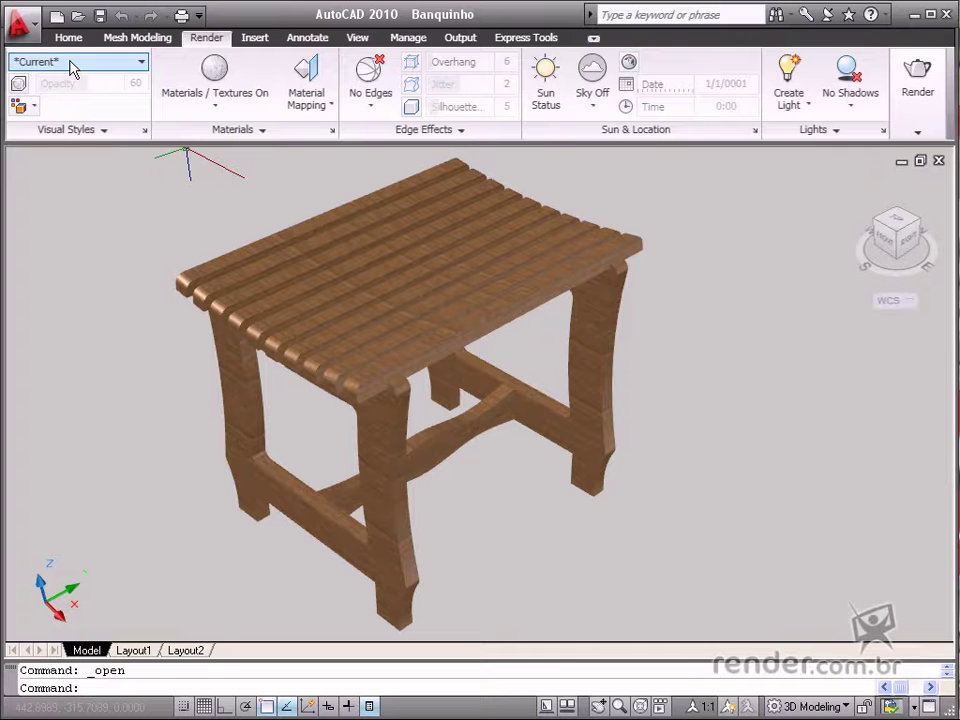
Tour the ribbon tabs from Home through Express Tools, ending back on Render.
{"action": "left_click", "coordinate": [69, 38]}
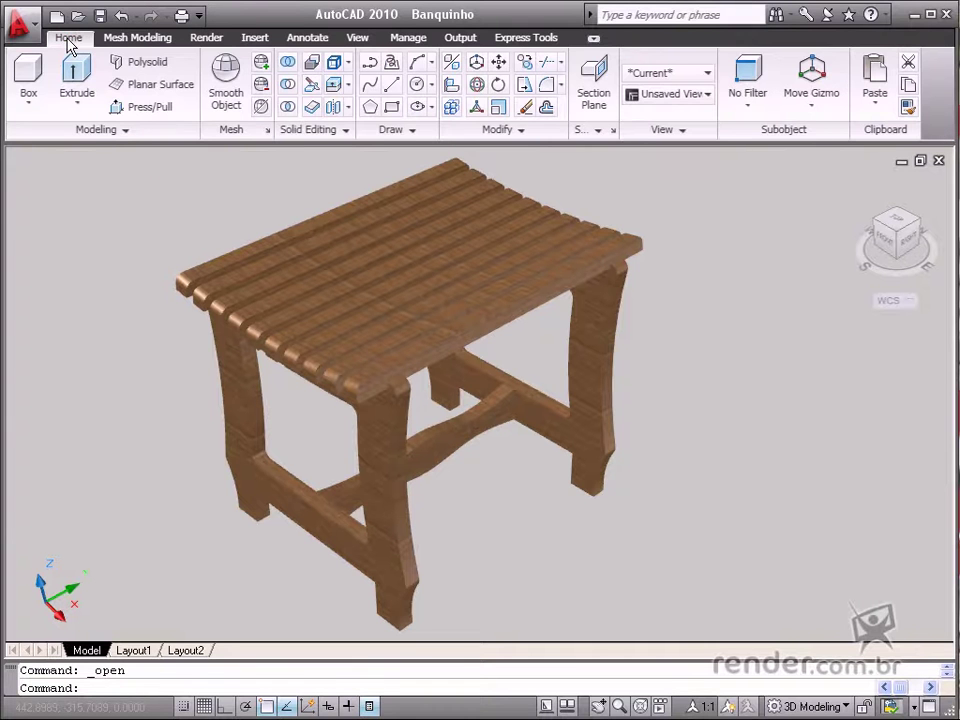
{"action": "left_click", "coordinate": [120, 40]}
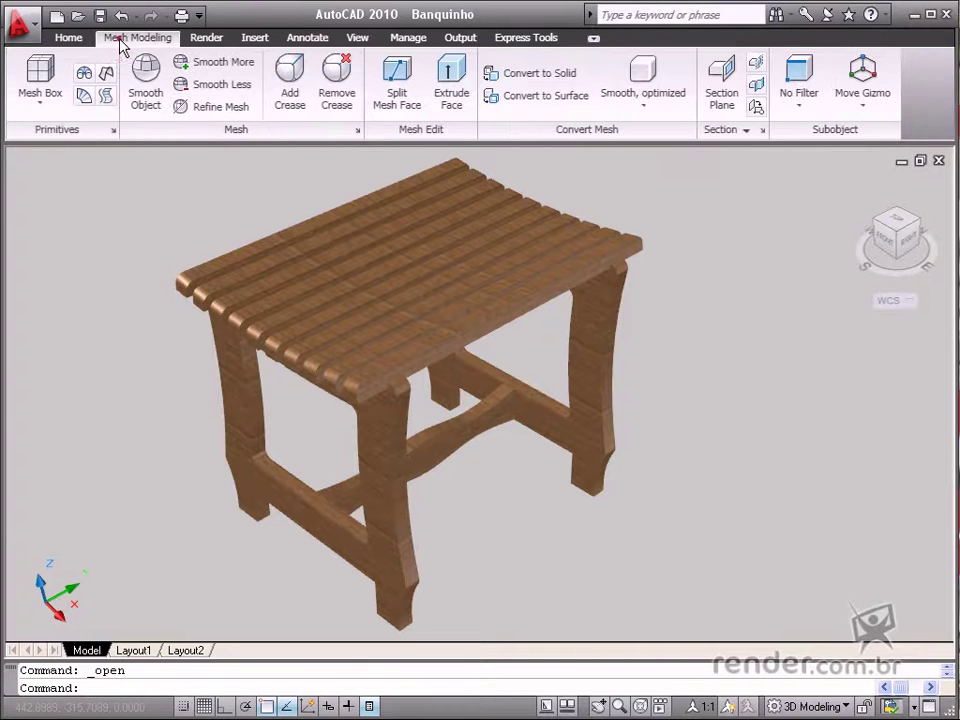
{"action": "left_click", "coordinate": [207, 40]}
{"action": "left_click", "coordinate": [257, 41]}
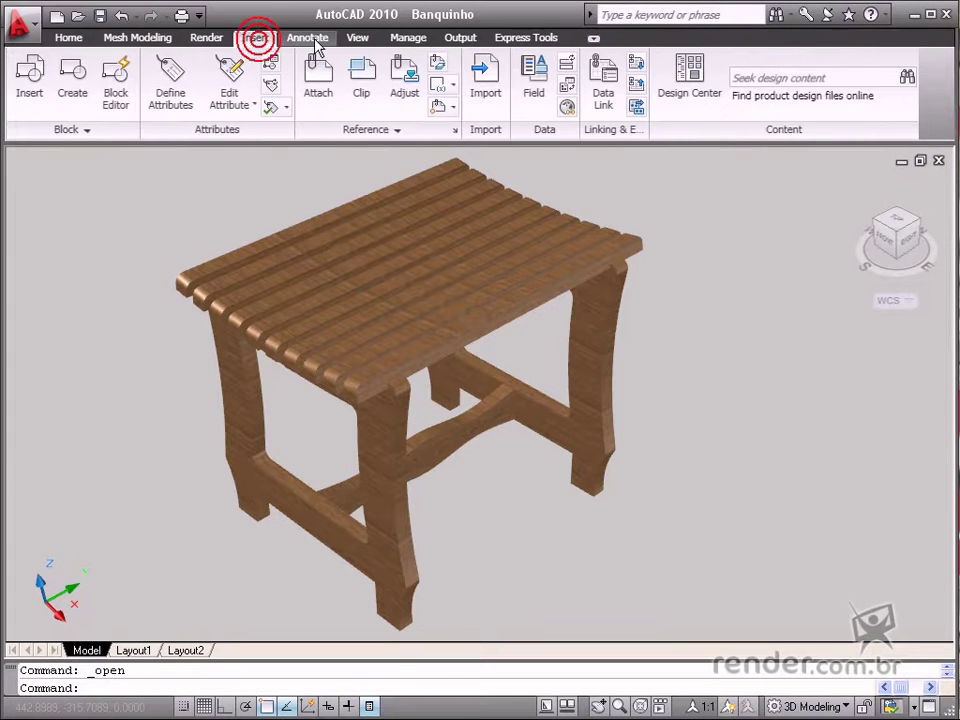
{"action": "left_click", "coordinate": [311, 41]}
{"action": "left_click", "coordinate": [357, 40]}
{"action": "left_click", "coordinate": [407, 40]}
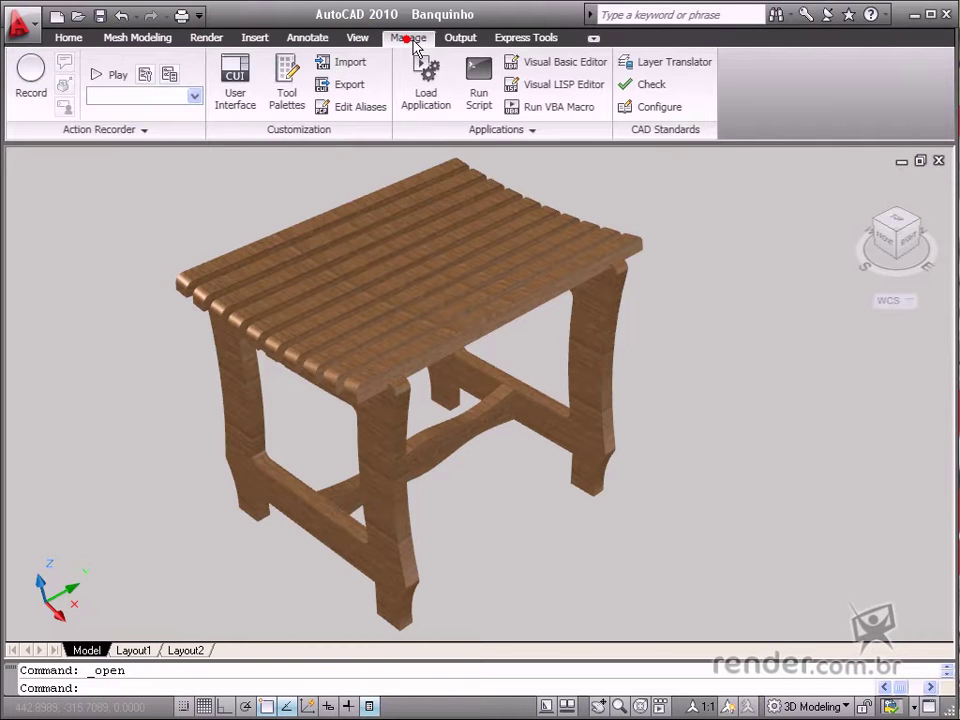
{"action": "left_click", "coordinate": [460, 38]}
{"action": "left_click", "coordinate": [509, 40]}
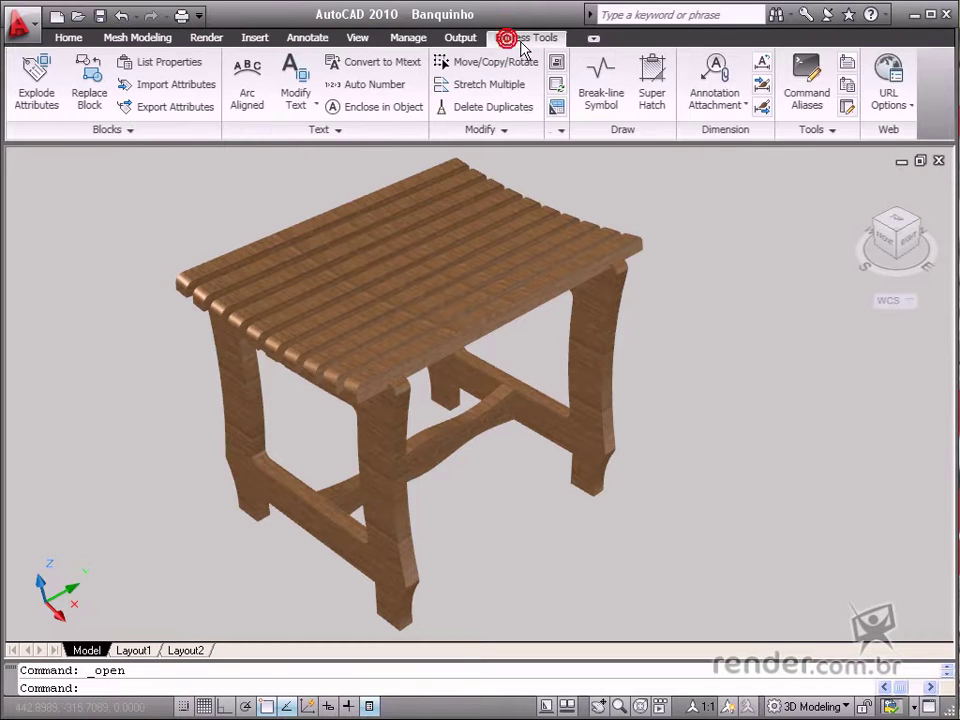
{"action": "left_click", "coordinate": [207, 39]}
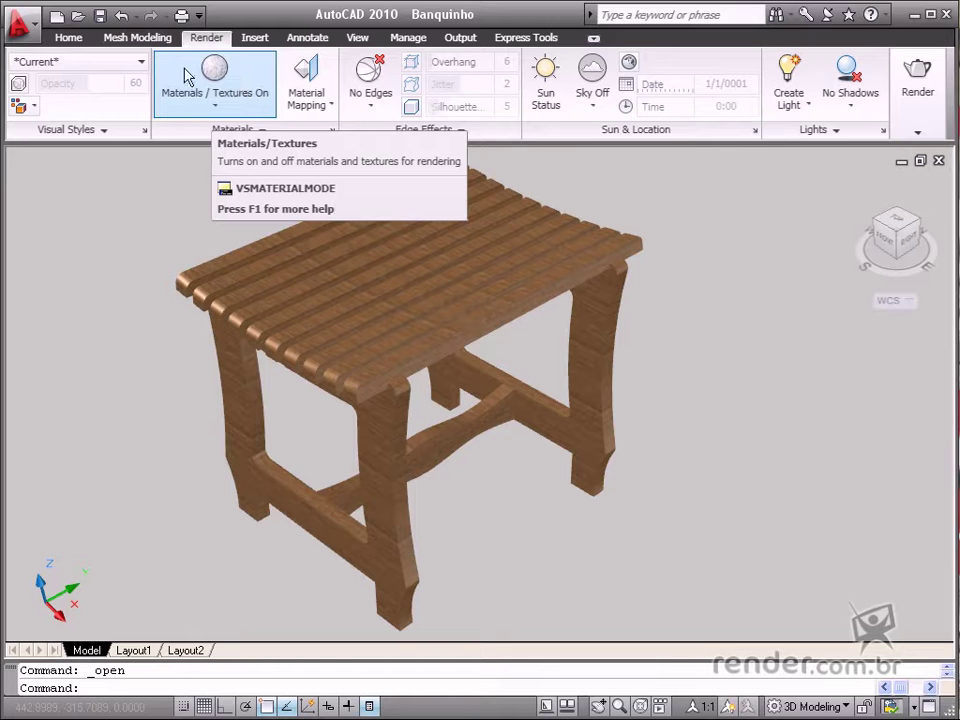
Turn the stool's materials and textures off and back on, then browse the mapping types.
{"action": "left_click", "coordinate": [212, 108]}
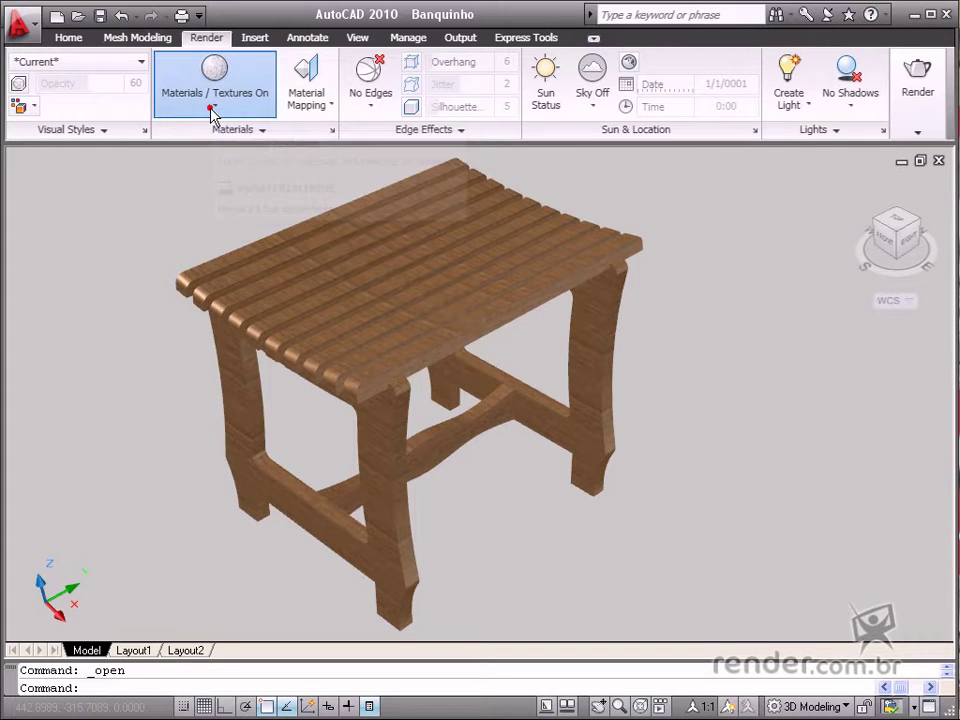
{"action": "left_click", "coordinate": [239, 148]}
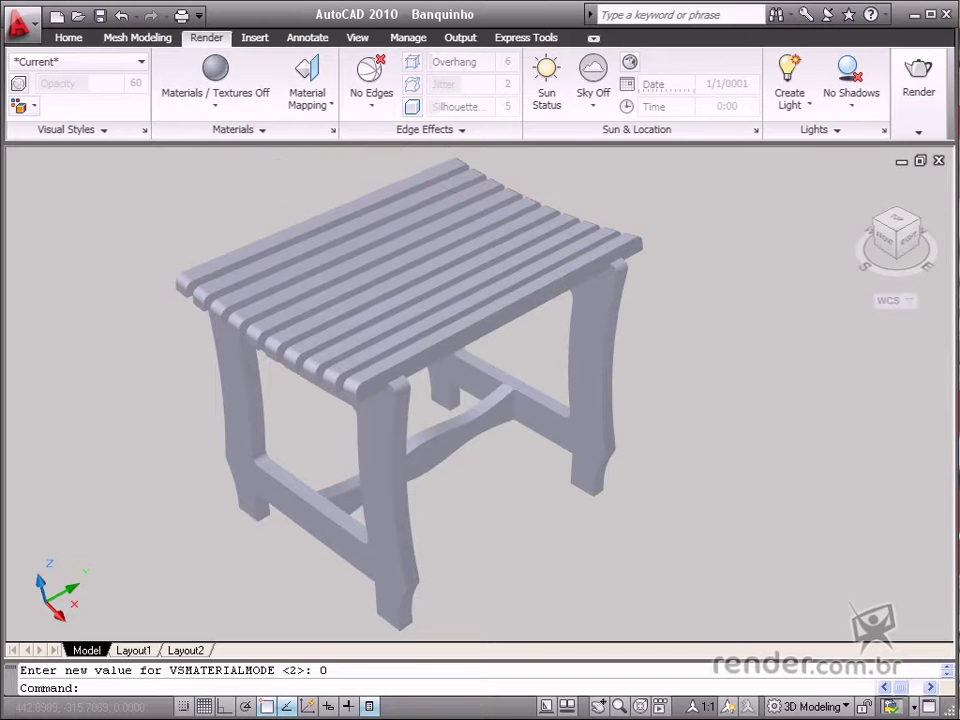
{"action": "left_click", "coordinate": [214, 106]}
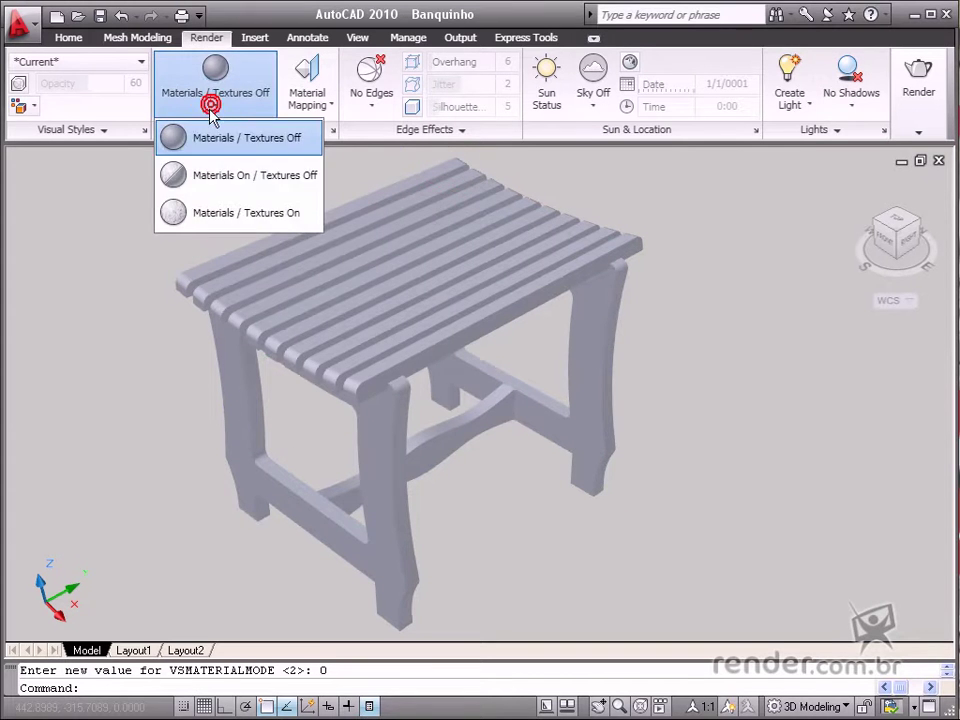
{"action": "left_click", "coordinate": [201, 213]}
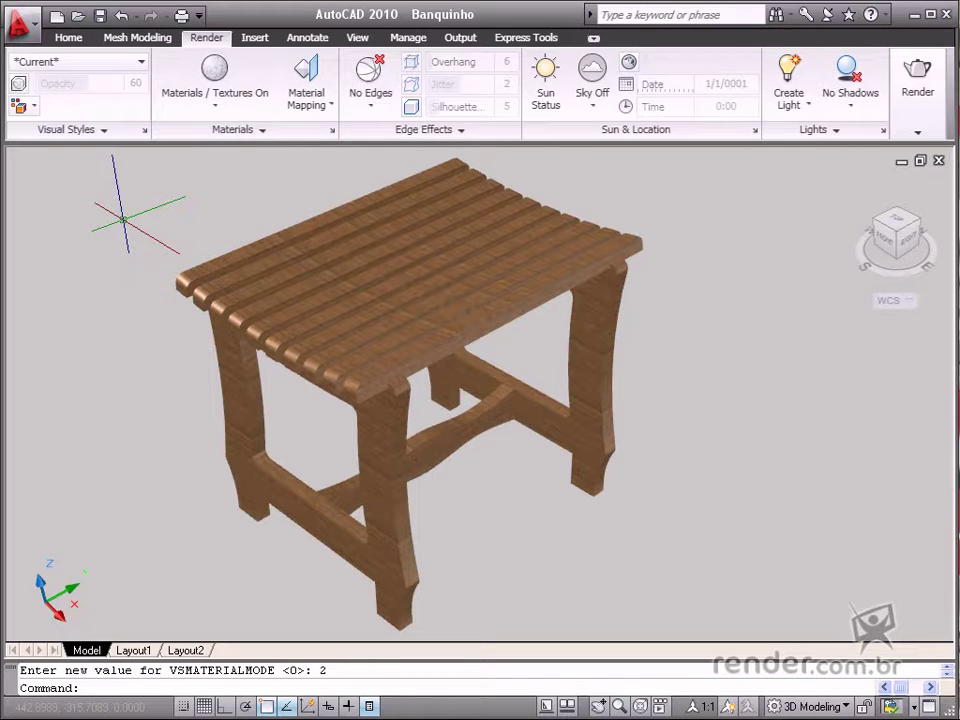
{"action": "left_click", "coordinate": [332, 104]}
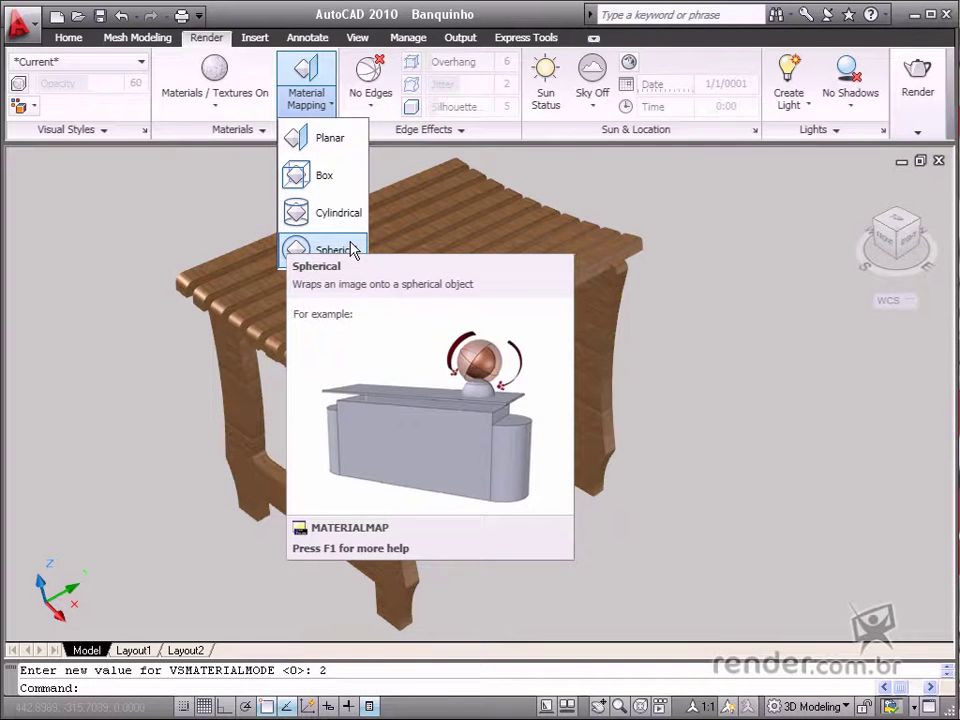
{"action": "left_click", "coordinate": [216, 190]}
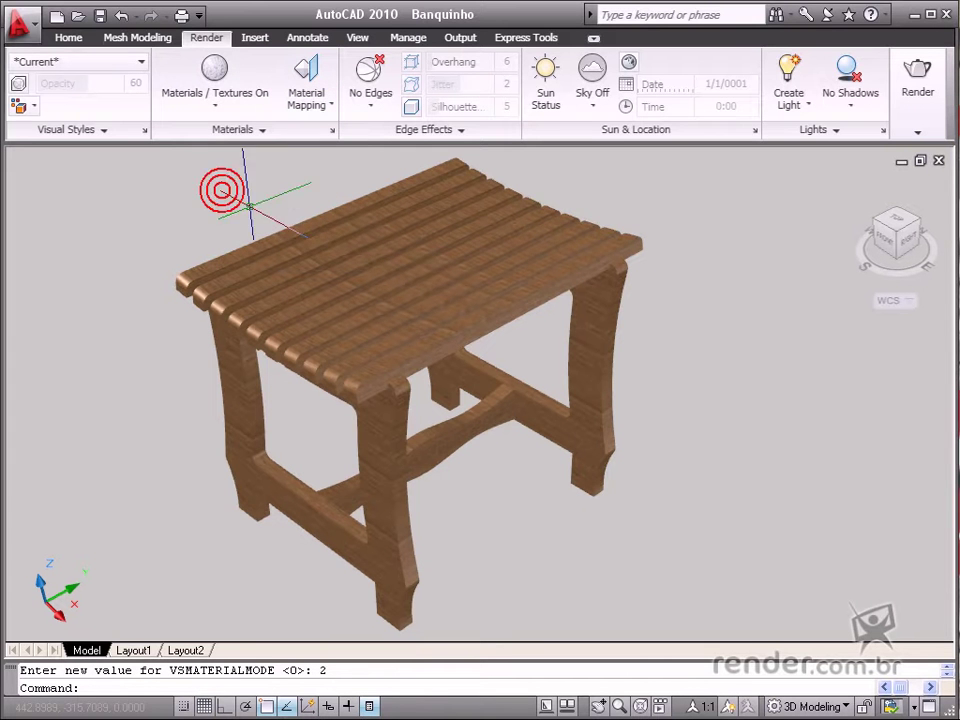
Attach the Woods - Plastics.FinishCarpentry material to layer M CLARA by layer.
{"action": "left_click", "coordinate": [262, 132]}
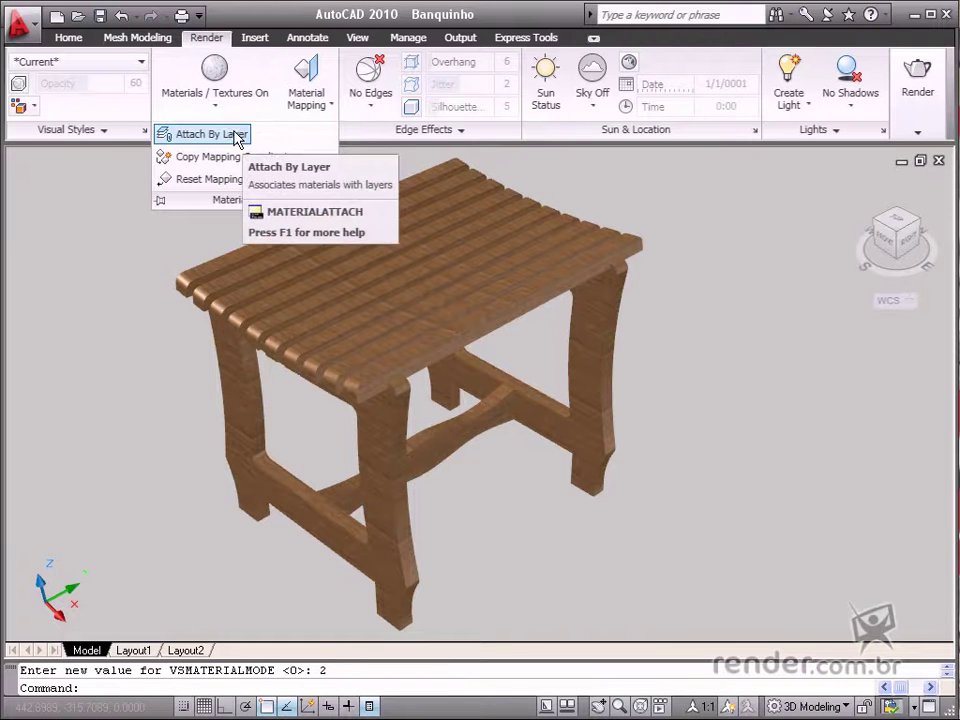
{"action": "left_click", "coordinate": [236, 136]}
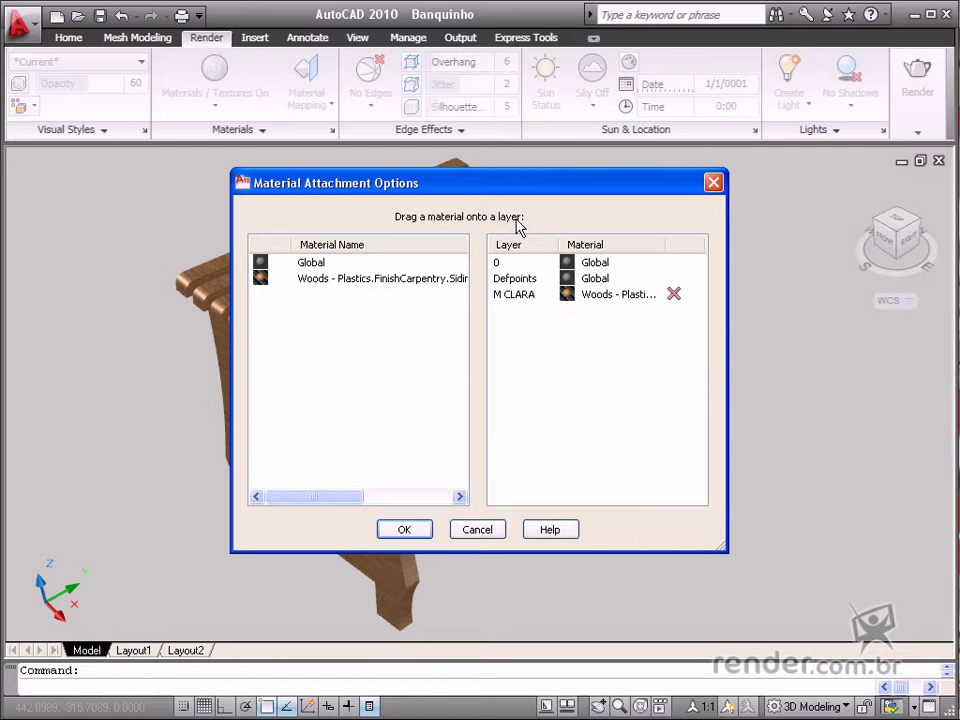
{"action": "left_click", "coordinate": [418, 533]}
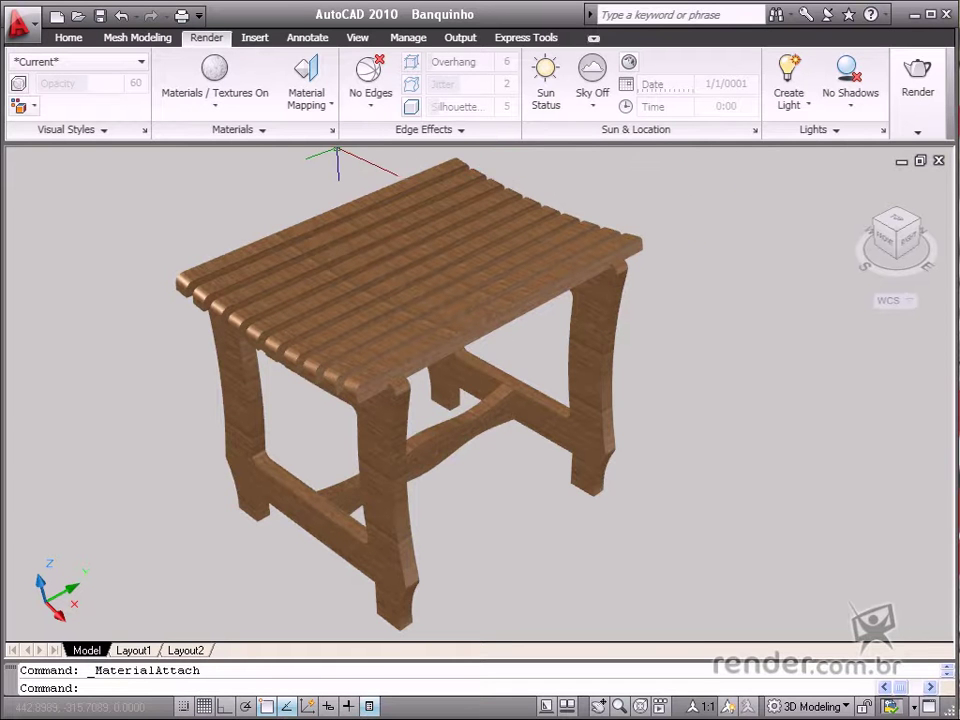
{"action": "left_click", "coordinate": [333, 131]}
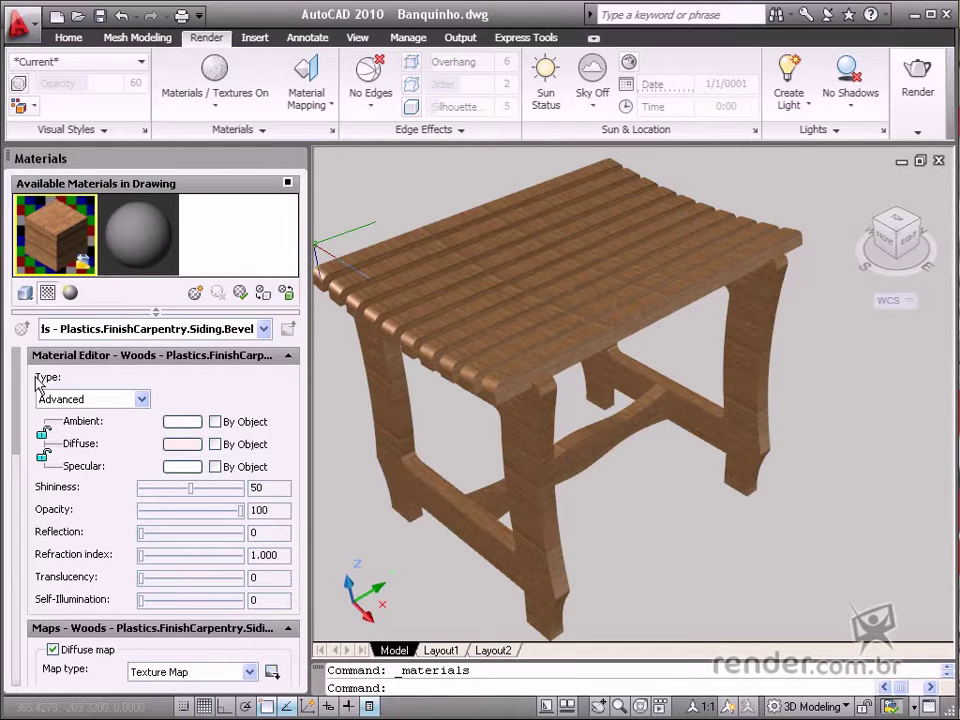
{"action": "scroll", "coordinate": [17, 394], "scroll_direction": "down", "scroll_amount": 5}
{"action": "mouse_move", "coordinate": [6, 505]}
{"action": "left_mouse_down"}
{"action": "mouse_move", "coordinate": [9, 621]}
{"action": "mouse_move", "coordinate": [15, 405]}
{"action": "mouse_move", "coordinate": [7, 645]}
{"action": "mouse_move", "coordinate": [18, 503]}
{"action": "left_mouse_up"}
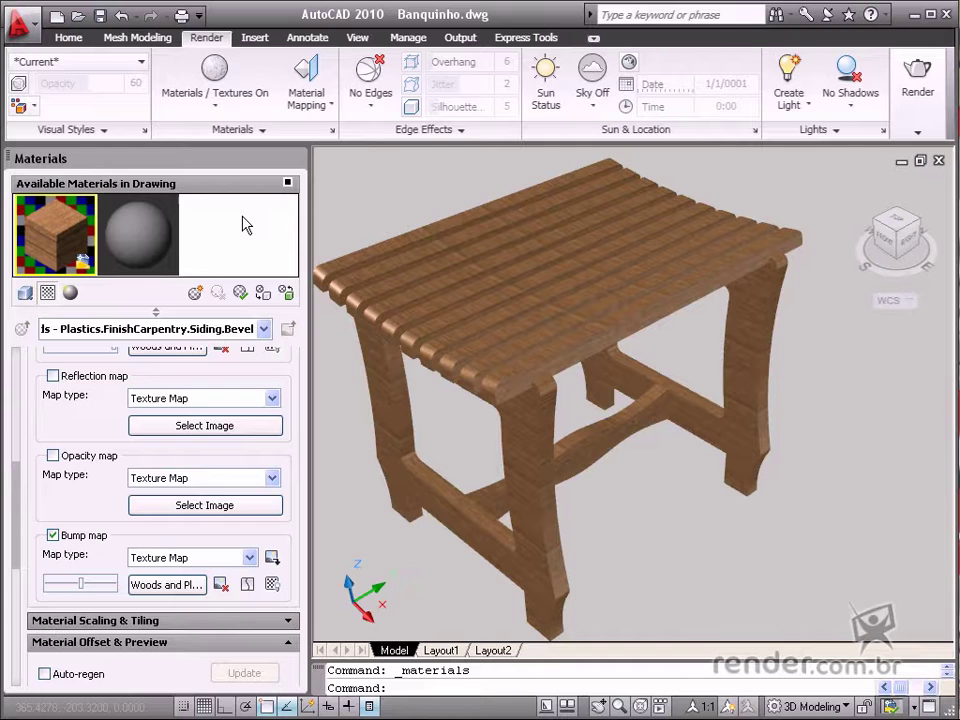
{"action": "left_click", "coordinate": [299, 159]}
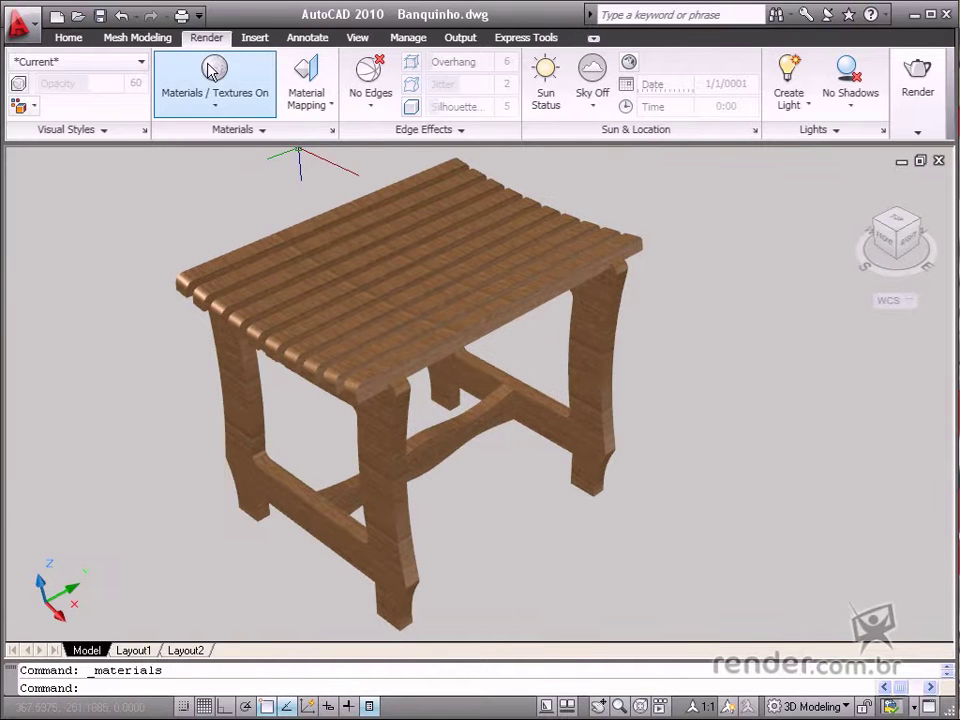
Switch to the Mesh Modeling tab and browse the Mesh Box primitives list without choosing one.
{"action": "left_click", "coordinate": [158, 38]}
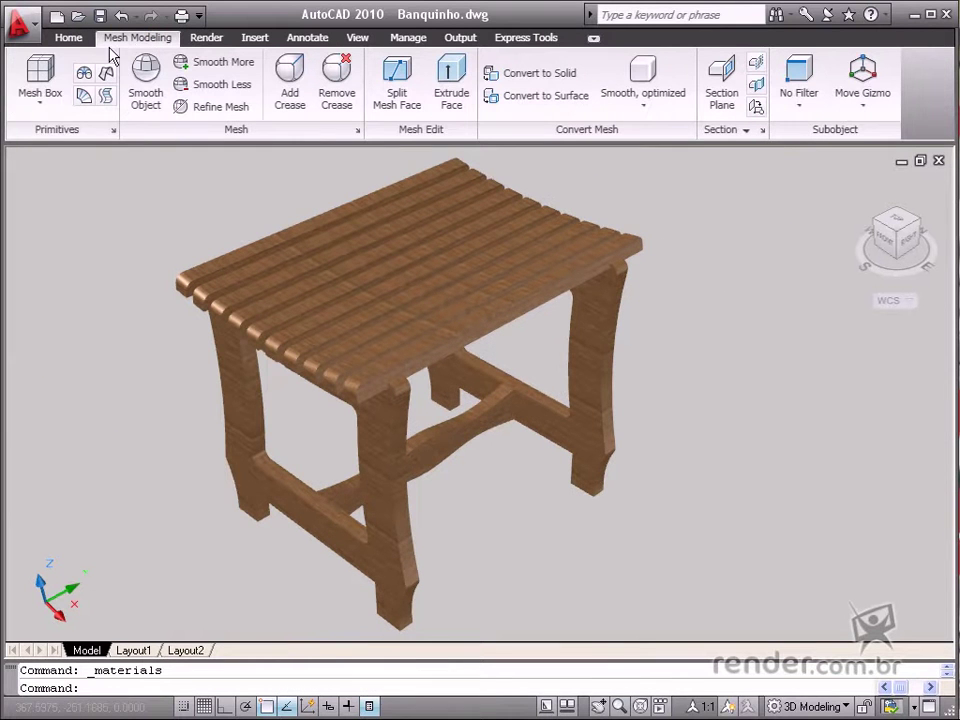
{"action": "left_click", "coordinate": [42, 103]}
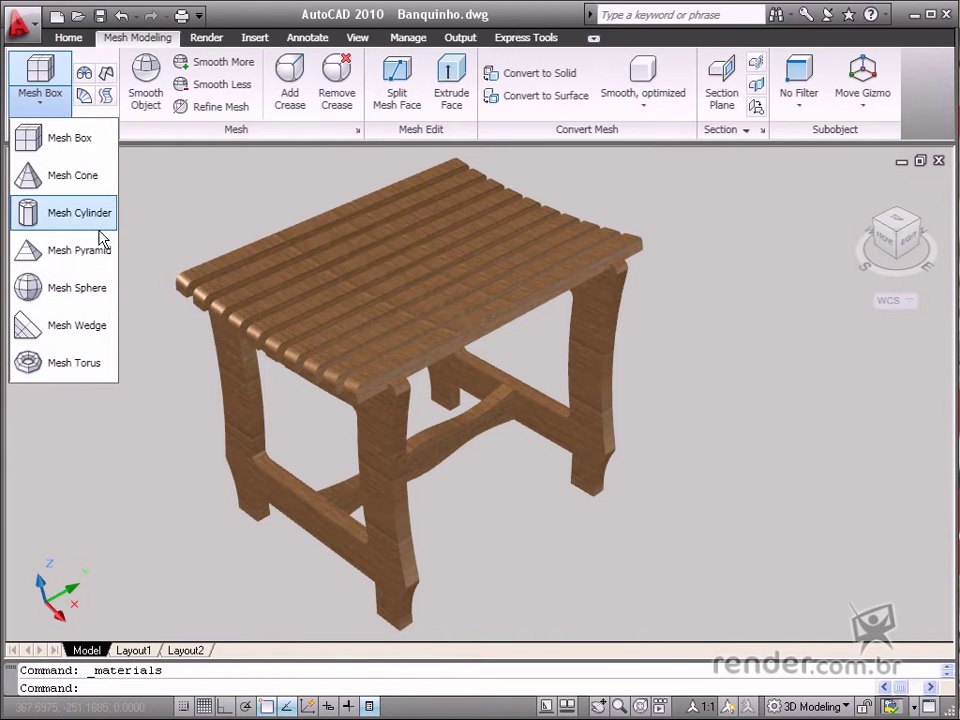
{"action": "left_click", "coordinate": [212, 180]}
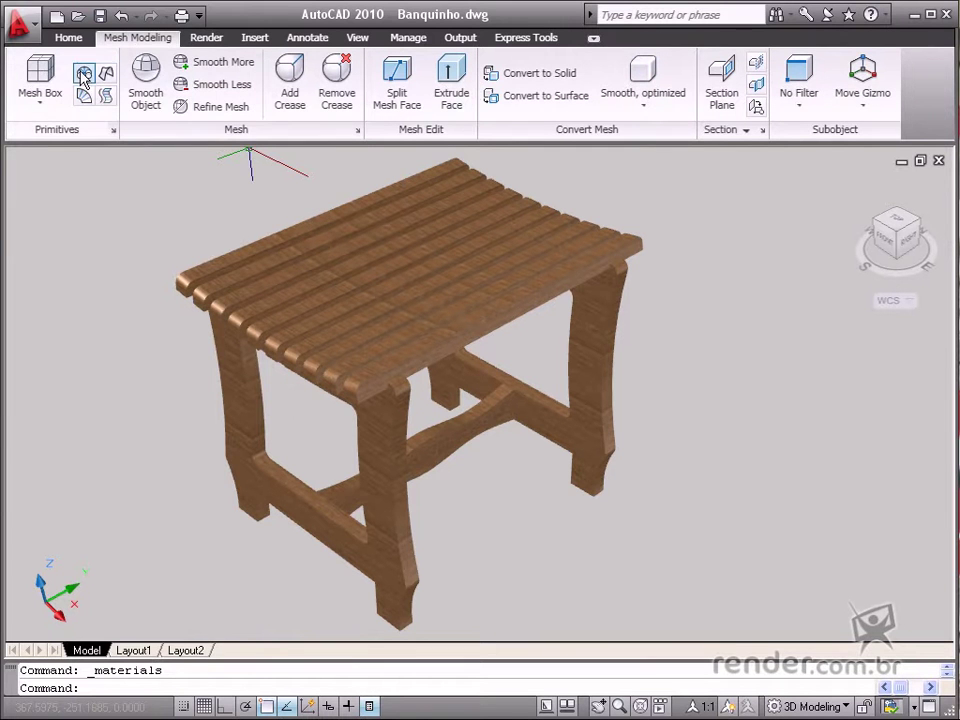
From the View tab, show the Woods and Plastics - Materials Sample tool palette, then close it.
{"action": "left_click", "coordinate": [207, 38]}
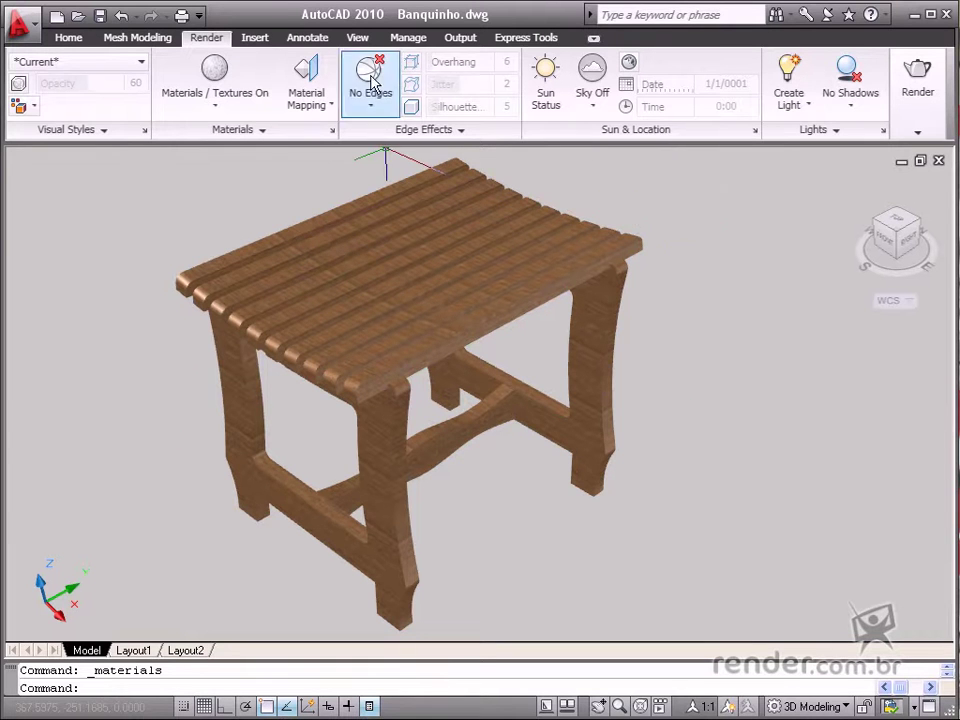
{"action": "left_click", "coordinate": [357, 37]}
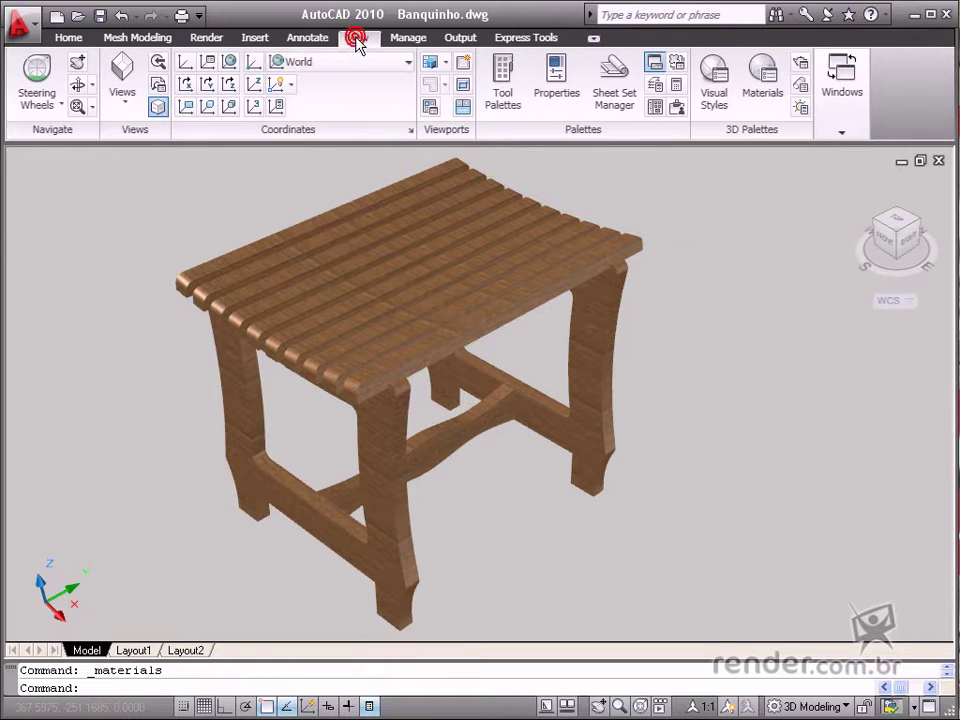
{"action": "left_click", "coordinate": [504, 113]}
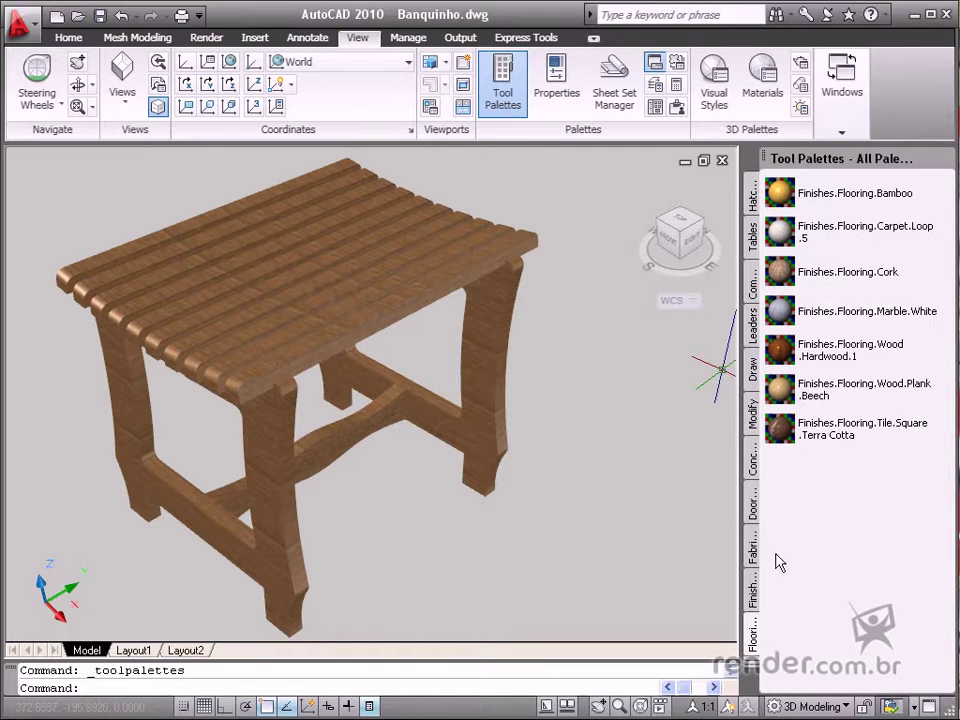
{"action": "right_click", "coordinate": [756, 666]}
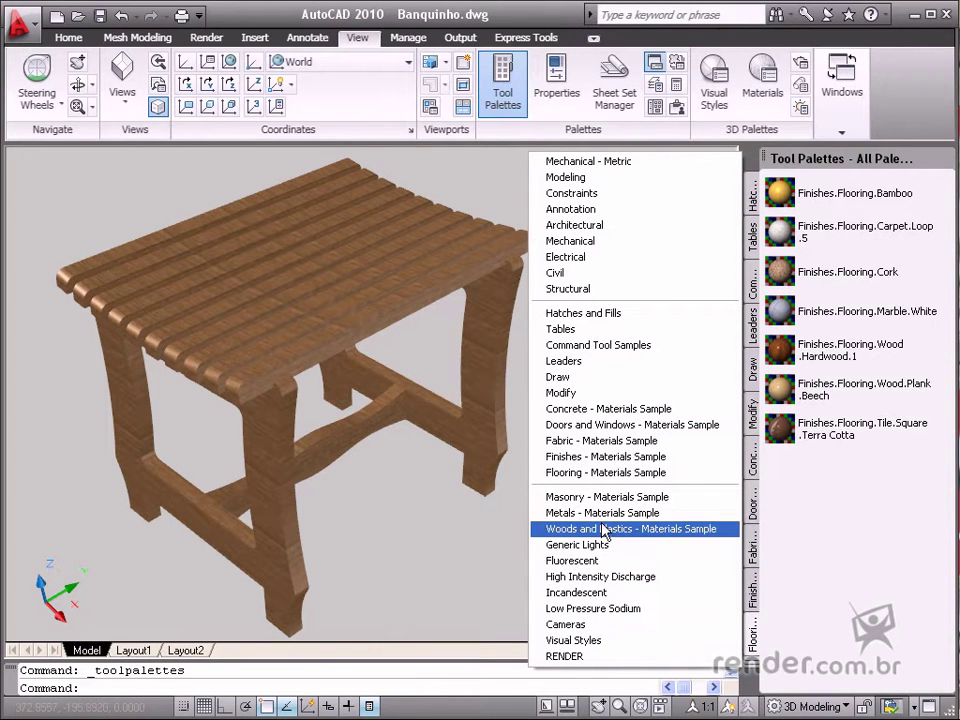
{"action": "left_click", "coordinate": [545, 533]}
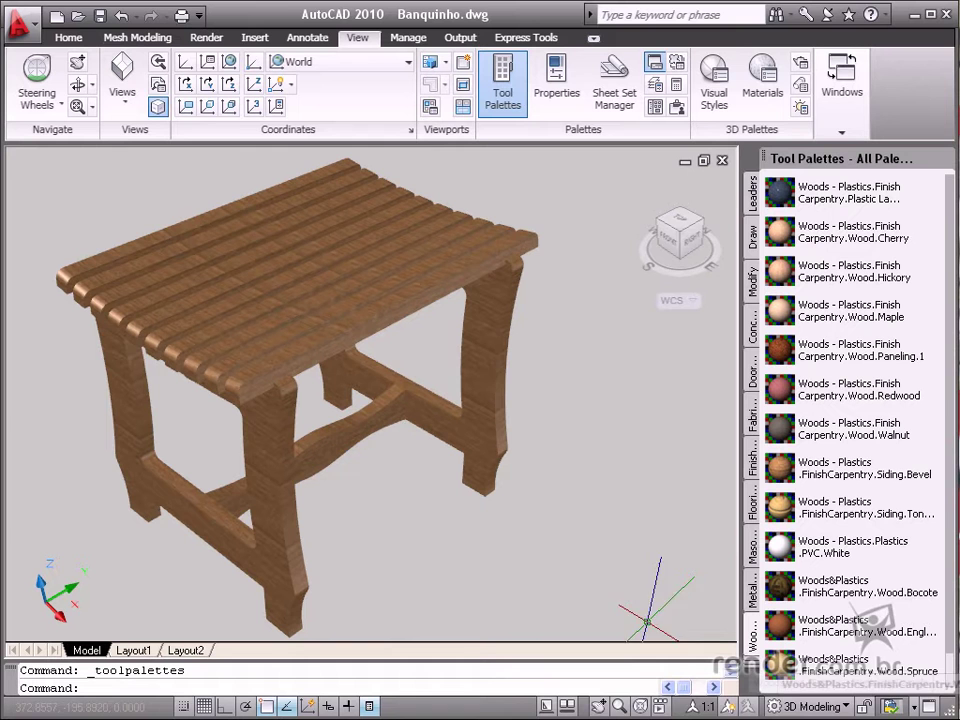
{"action": "left_click", "coordinate": [944, 158]}
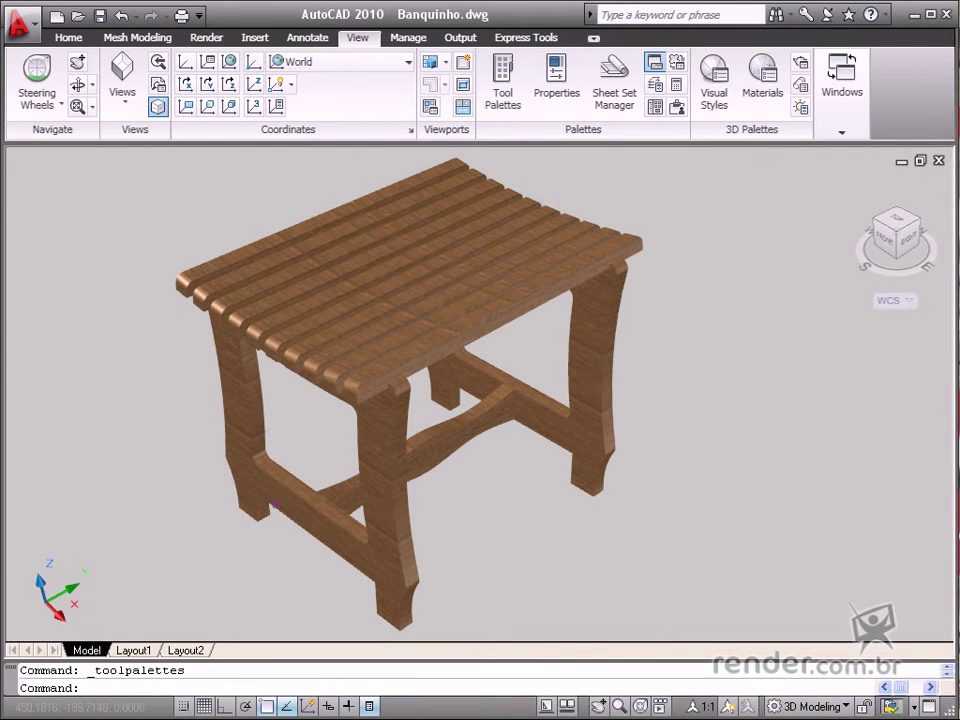